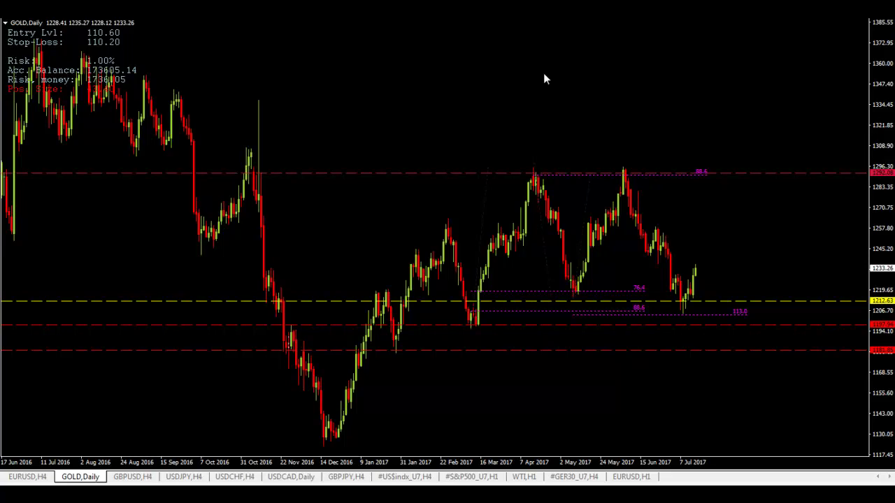
- Zoom the GOLD Daily chart in so the January–July 2017 candles fill the view
key("plus")
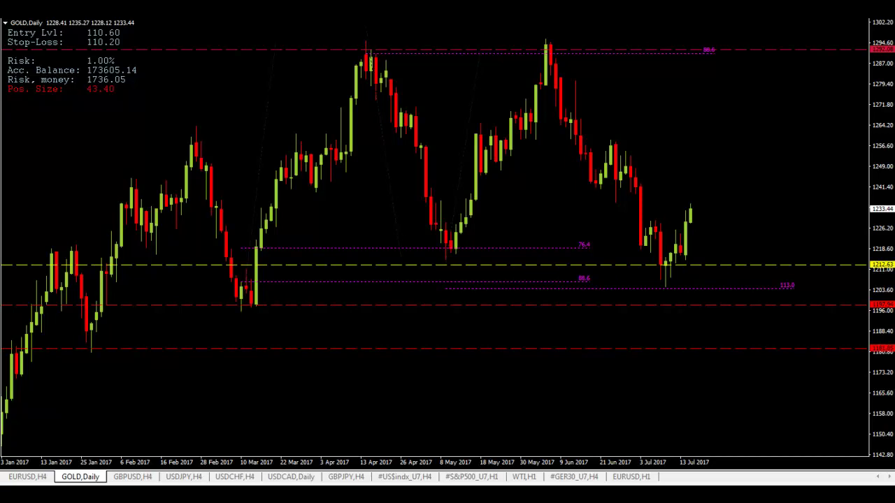
- Add a text label reading X and position it just below the early-March 2017 low
key("alt+i")
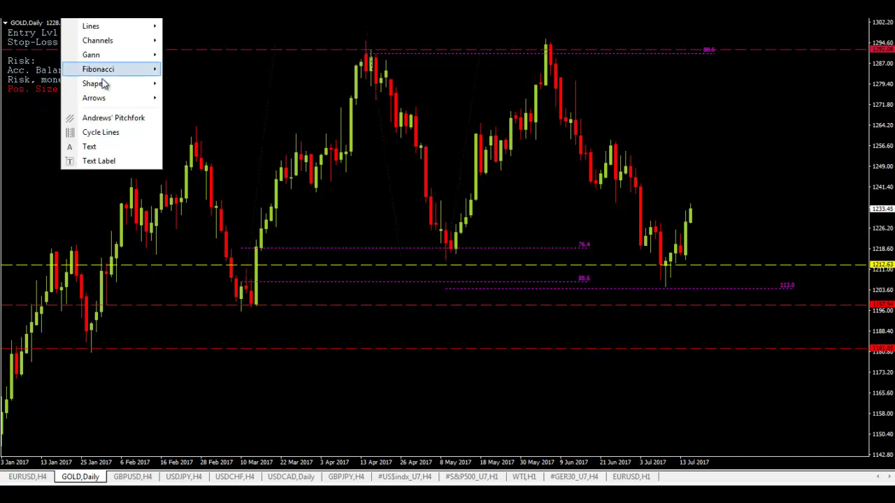
left_click(110, 148)
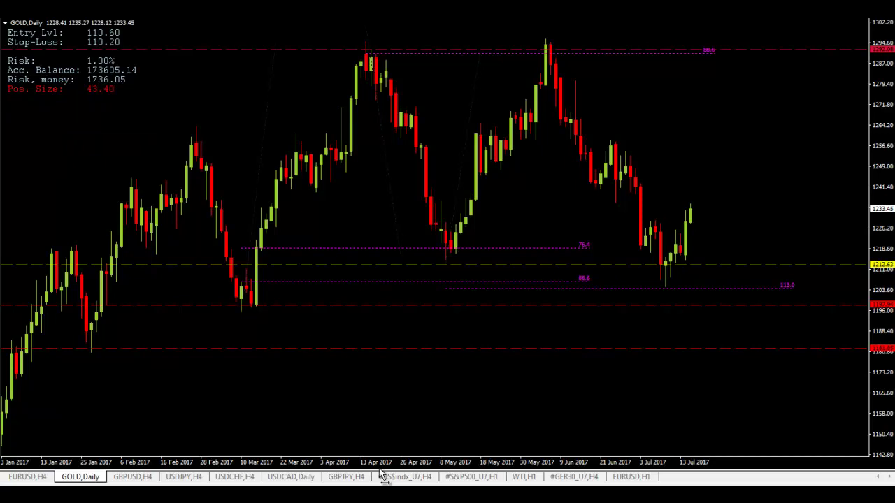
mouse_move(255, 500)
left_click(237, 326)
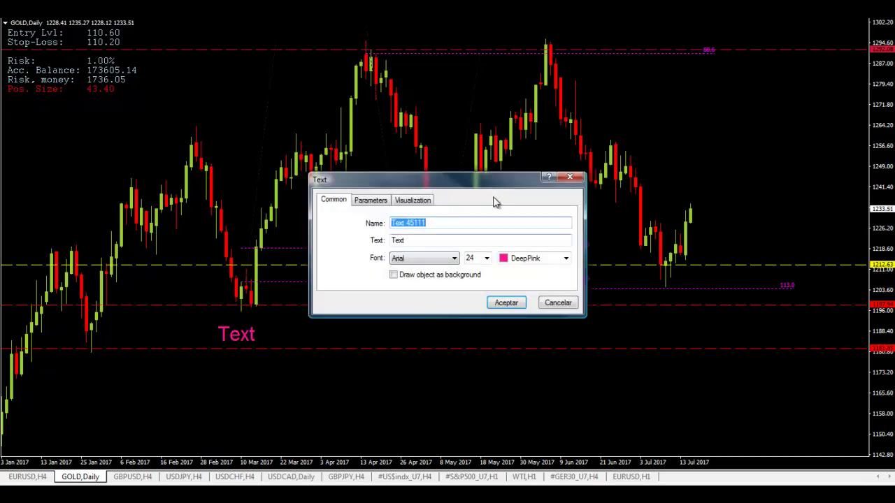
double_click(460, 241)
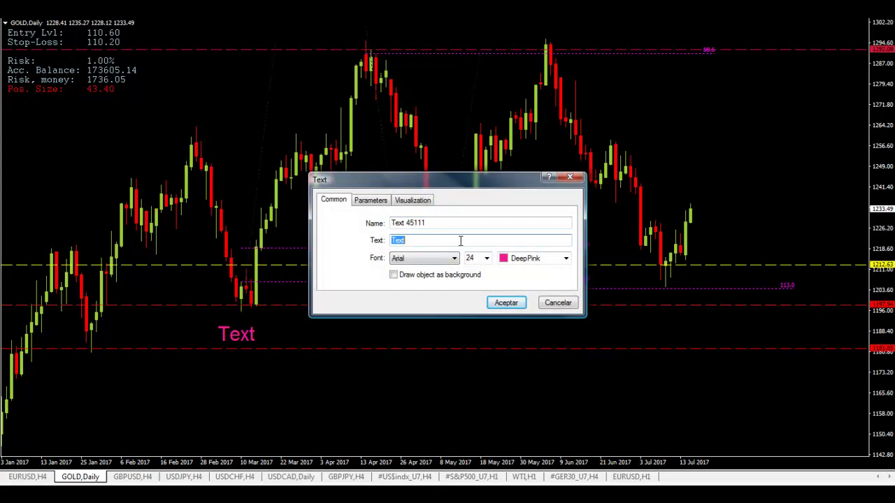
type("X")
left_click(517, 304)
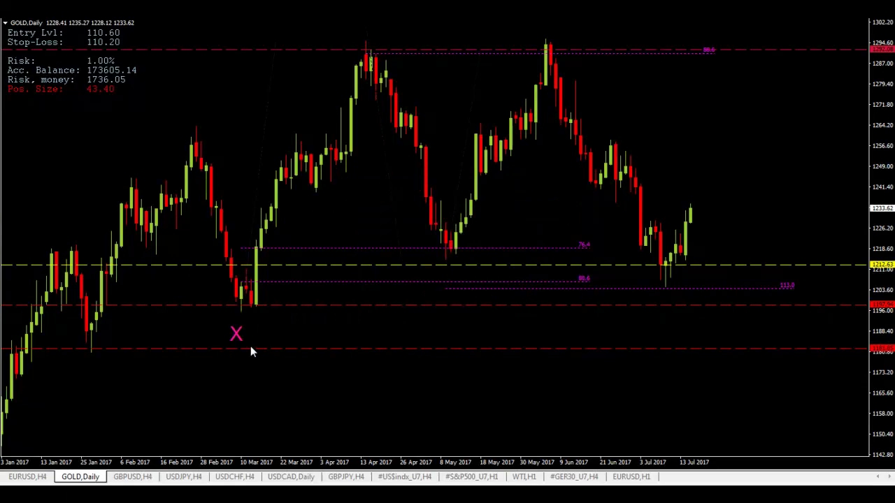
left_click_drag(236, 335, 241, 322)
- Copy the X label above the mid-April peak and change its text to A
left_click(352, 29)
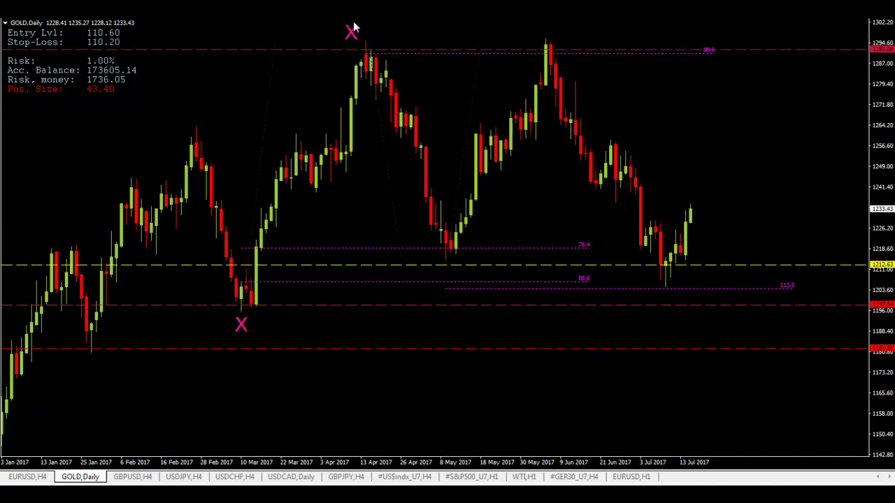
right_click(351, 32)
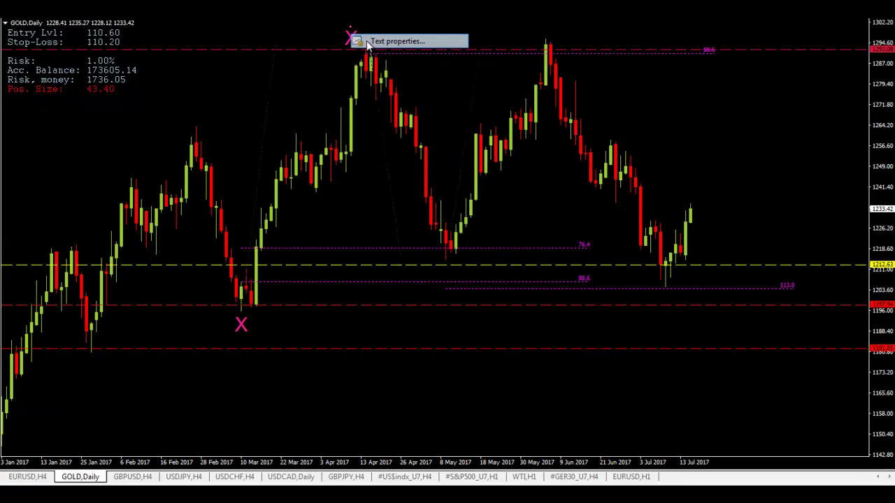
left_click(396, 41)
double_click(403, 240)
type("A")
left_click(521, 303)
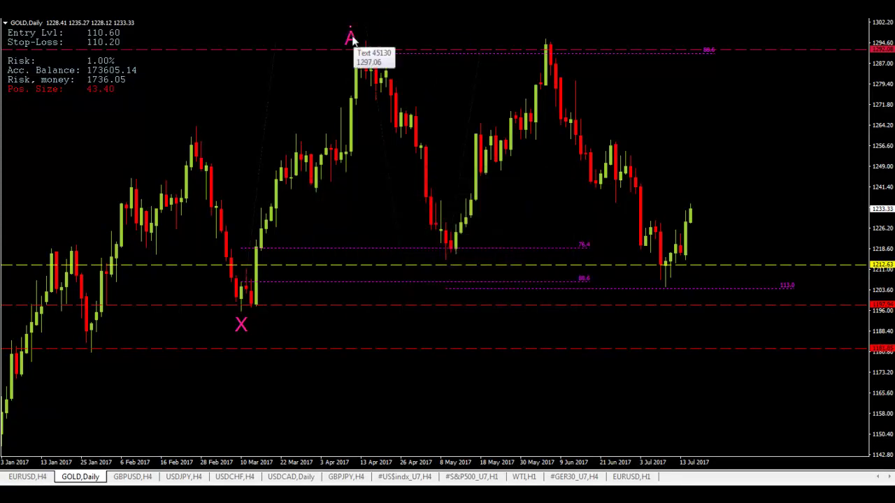
- Copy the A label below the early-May low and change its text to B
left_click_drag(352, 41, 451, 266)
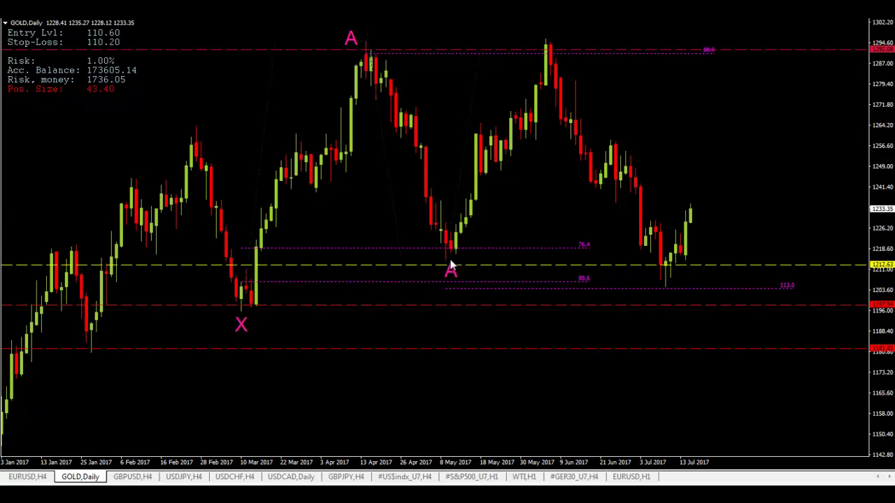
right_click(445, 270)
left_click(457, 277)
left_click(420, 241)
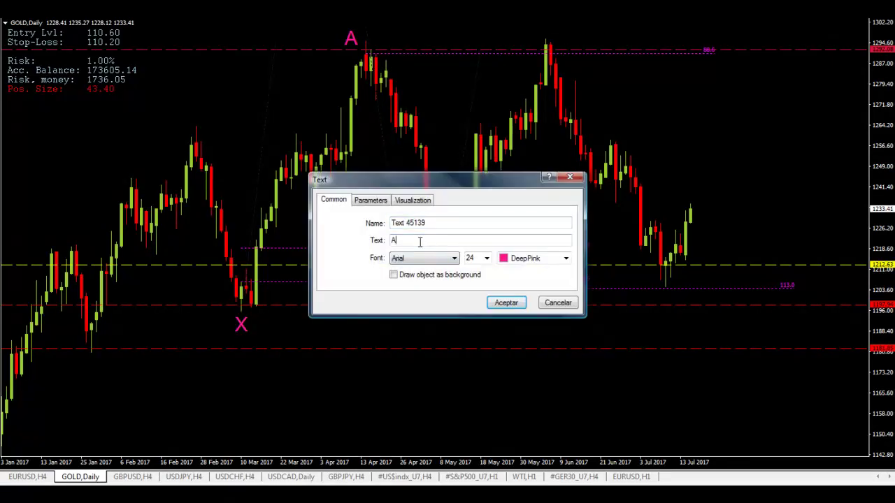
type("B")
double_click(418, 239)
type("B")
left_click(506, 302)
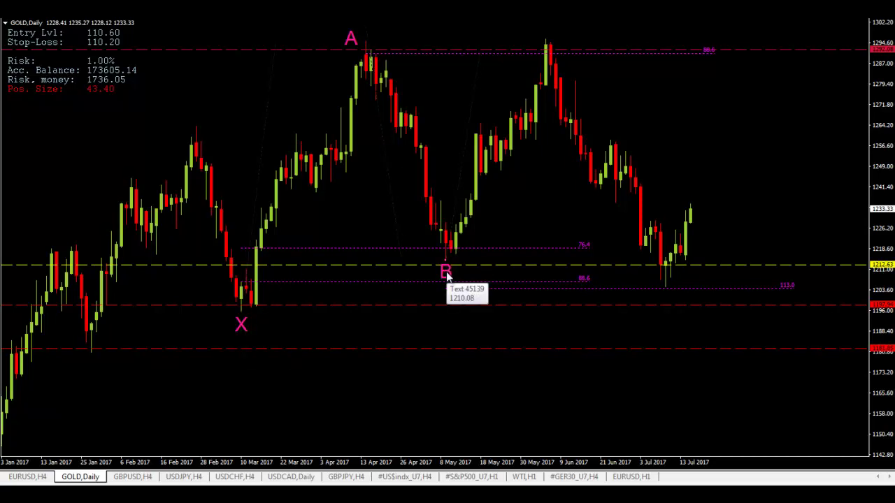
- Copy the B label to the early-June peak and change its text to C
left_click_drag(447, 276, 548, 26)
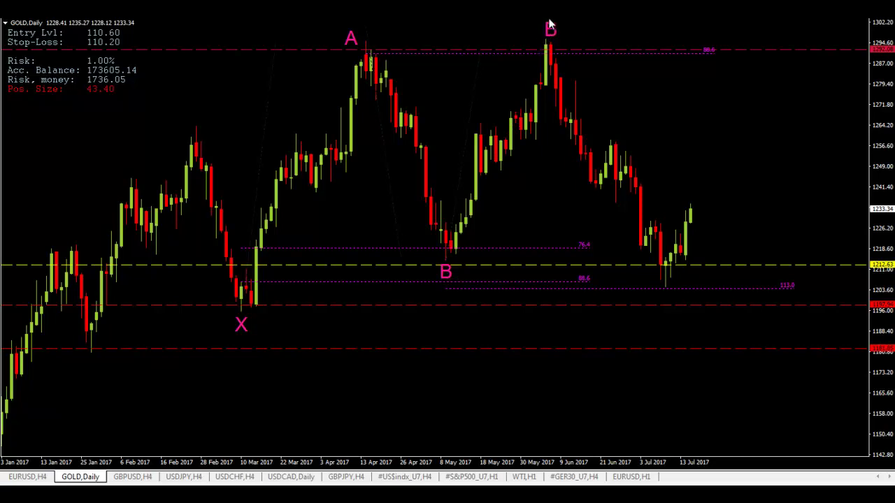
right_click(547, 28)
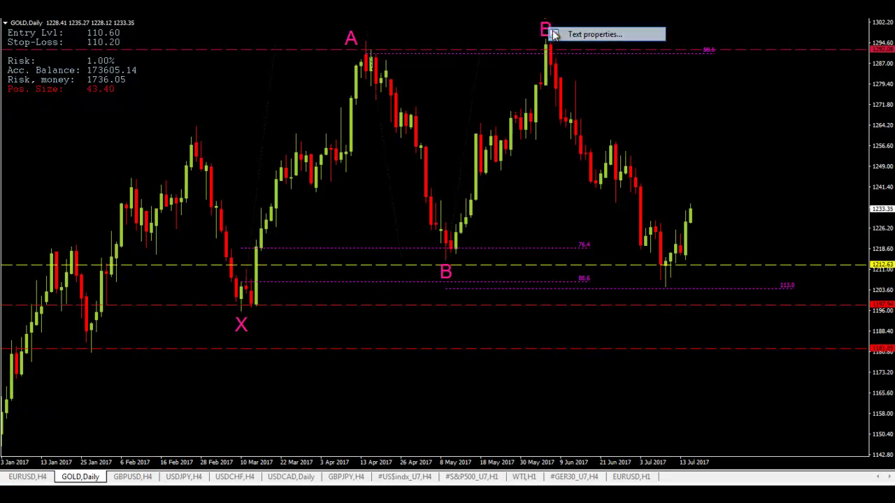
left_click(580, 33)
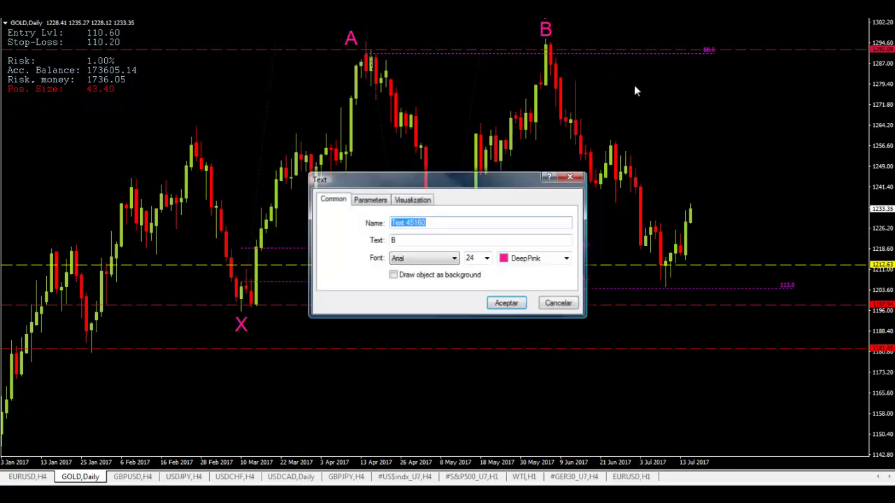
double_click(410, 240)
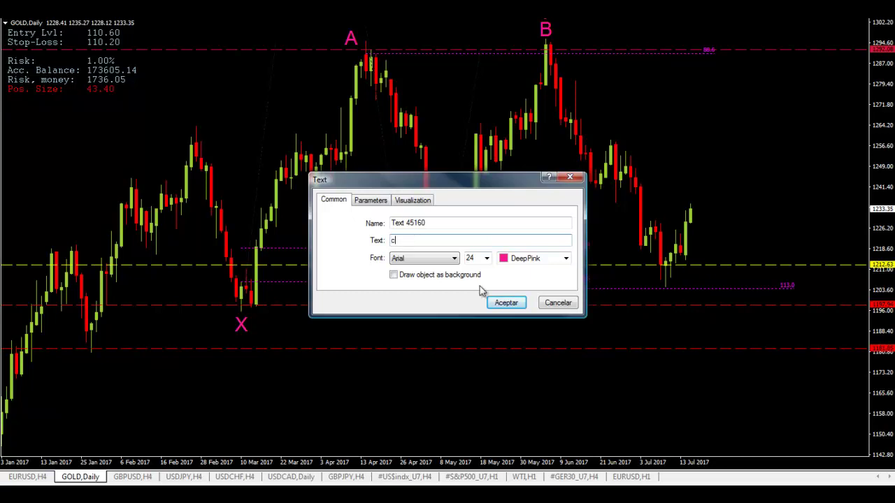
key("BackSpace")
type("C")
left_click(506, 302)
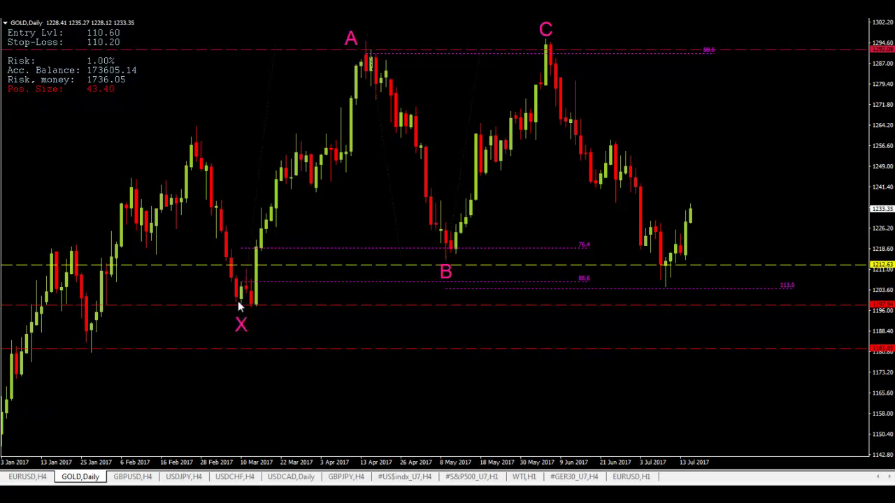
- Nudge A, copy C below the early-July low as D, and extend the 88.6 Fibonacci level rightward
left_click_drag(354, 42, 361, 40)
double_click(547, 29)
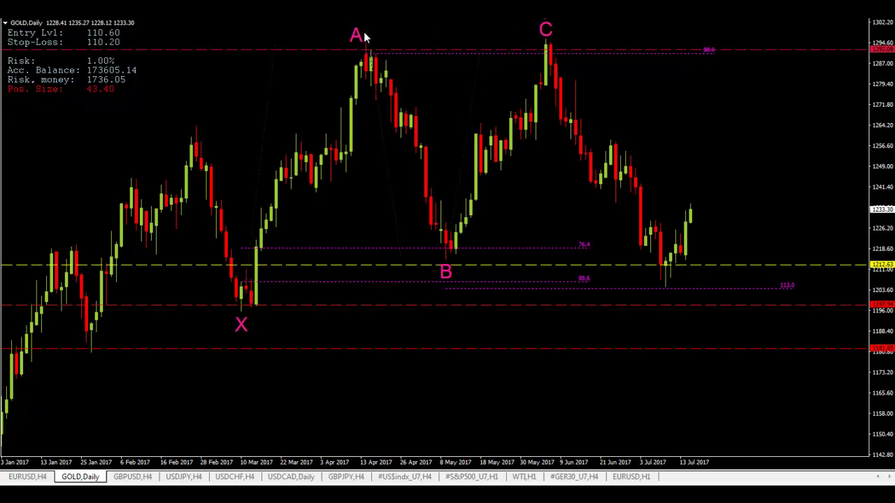
mouse_move(546, 28)
left_mouse_down()
mouse_move(702, 332)
mouse_move(653, 299)
mouse_move(666, 302)
left_mouse_up()
right_click(665, 302)
left_click(691, 305)
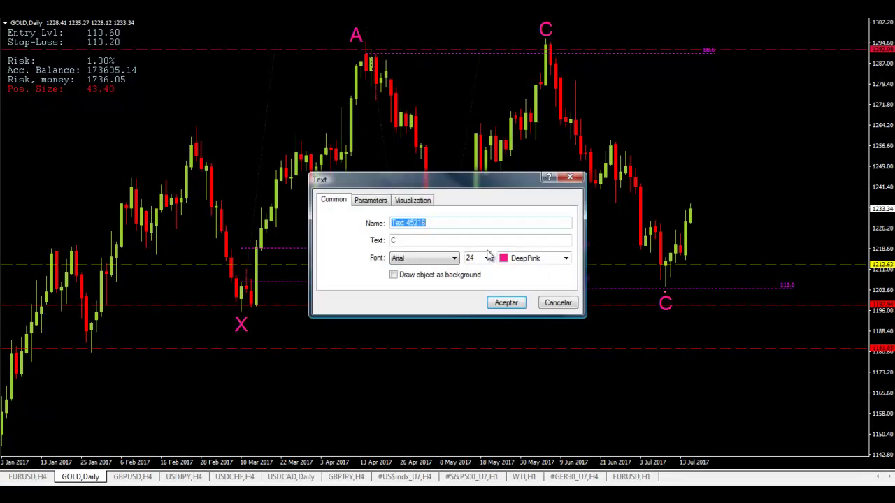
key("Tab")
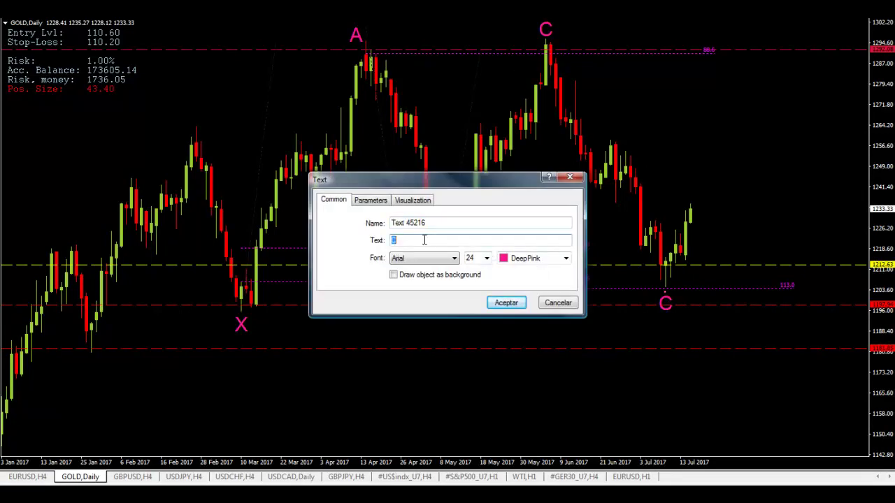
type("D")
left_click(507, 302)
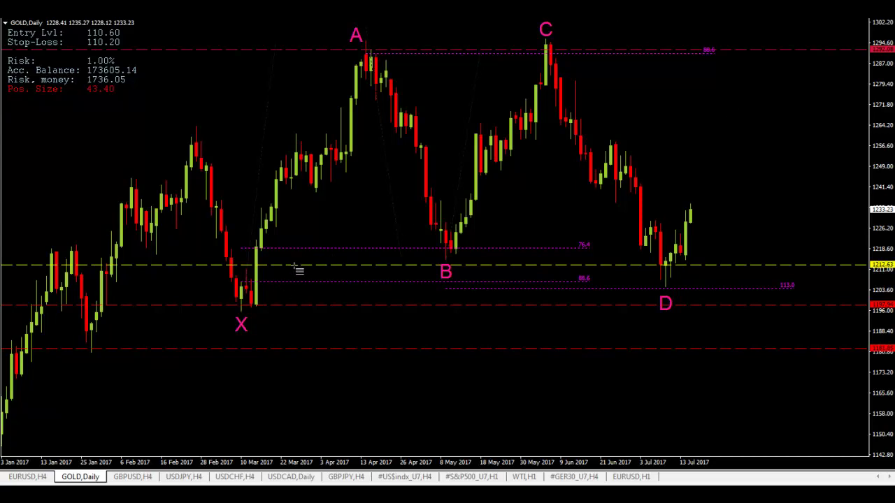
left_click_drag(242, 302, 246, 294)
left_click_drag(321, 44, 302, 40)
- Draw a filled triangle connecting points X, A and B
key("alt+i")
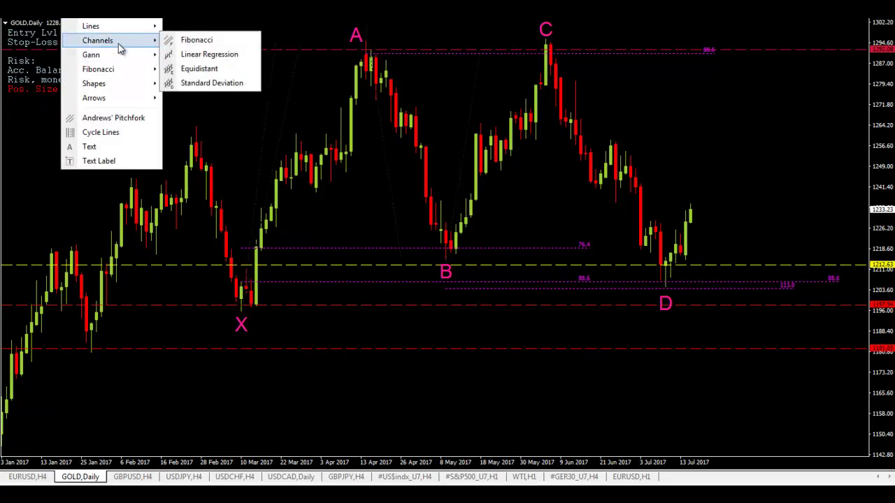
mouse_move(124, 84)
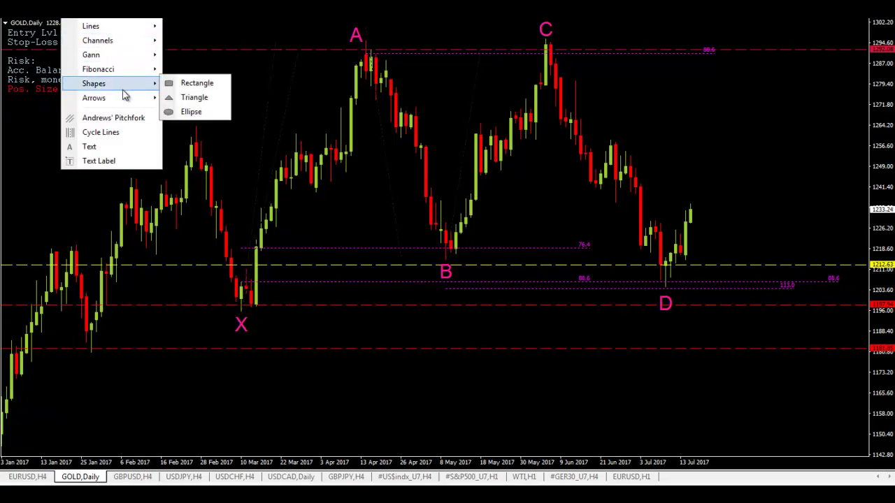
left_click(196, 98)
left_click(241, 316)
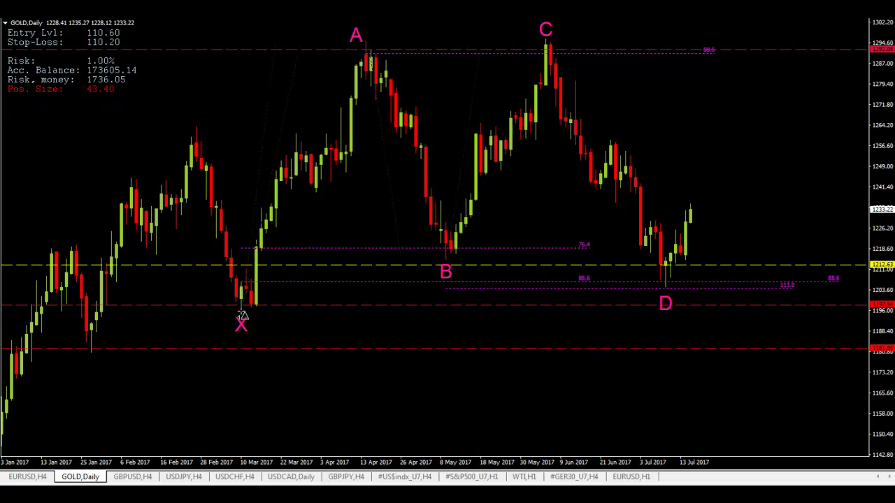
left_click(367, 46)
left_click(446, 260)
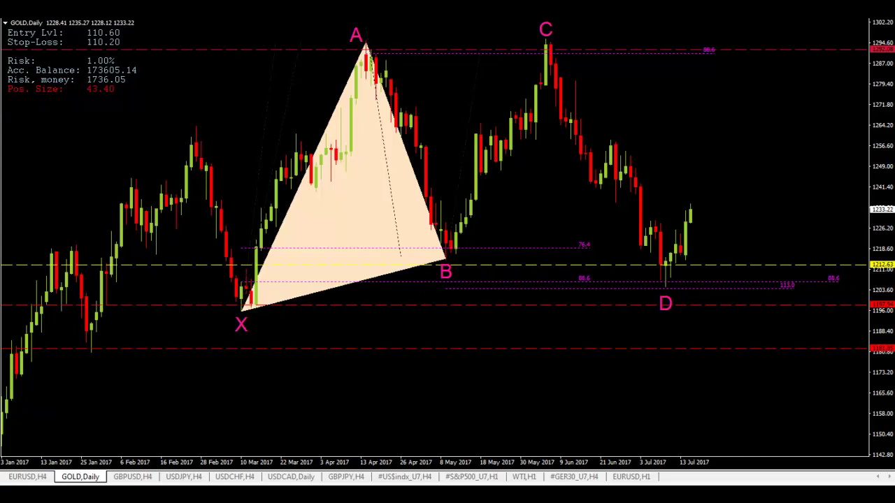
- Draw a second filled triangle connecting points B, C and D
left_click(70, 2)
mouse_move(113, 83)
left_click(195, 99)
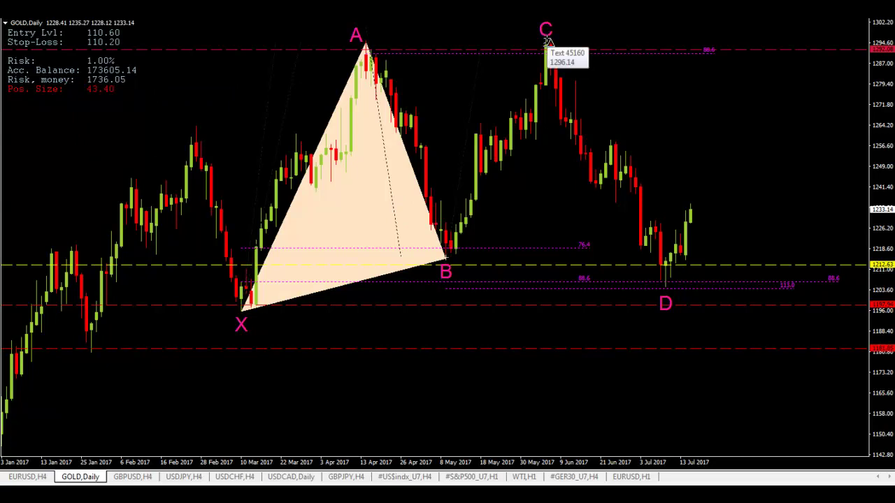
left_click(663, 286)
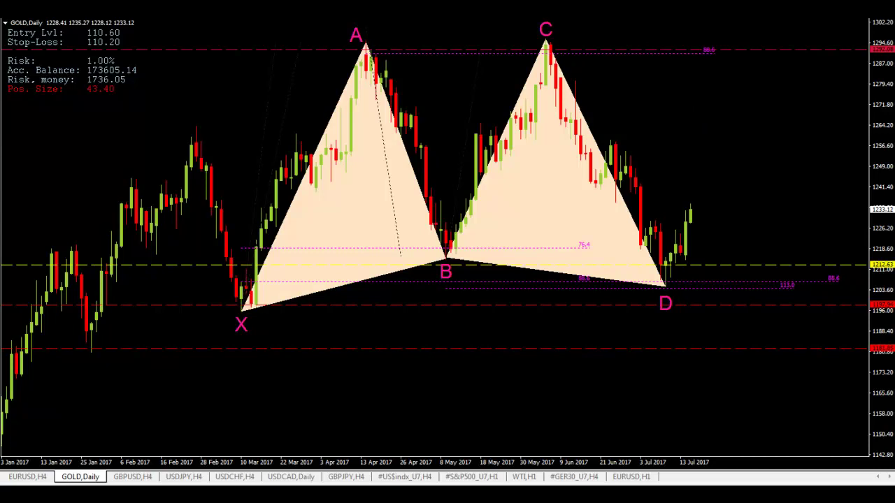
- Turn off the crosshair and draw a horizontal line at about 1268, below the A and C peaks
middle_click(669, 118)
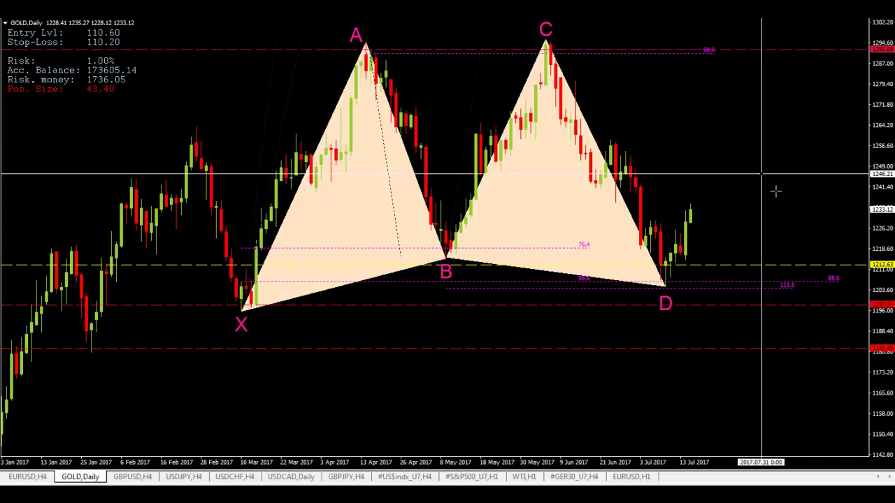
left_click(697, 91)
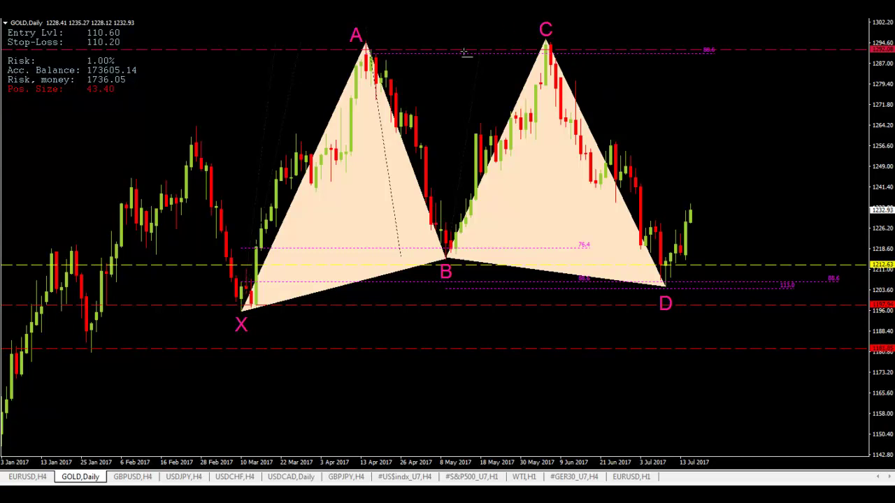
left_click(408, 115)
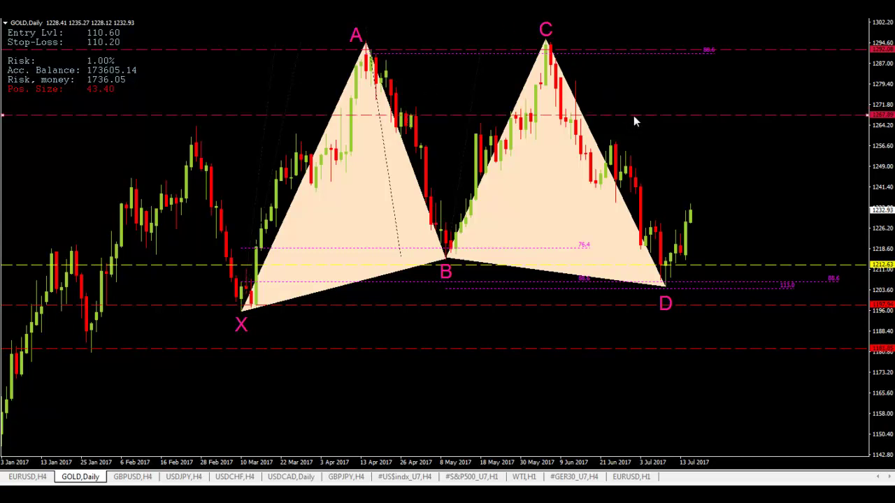